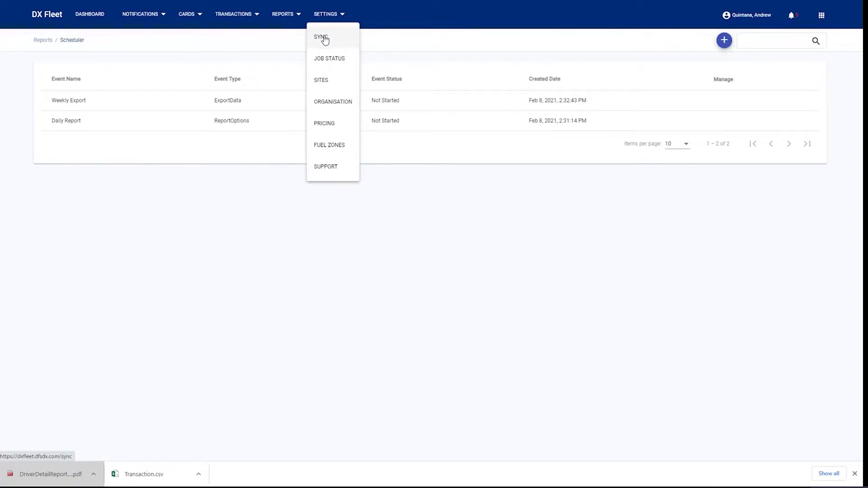
Open the Sync settings page showing the Set System Time form for the active site.
left_click(324, 40)
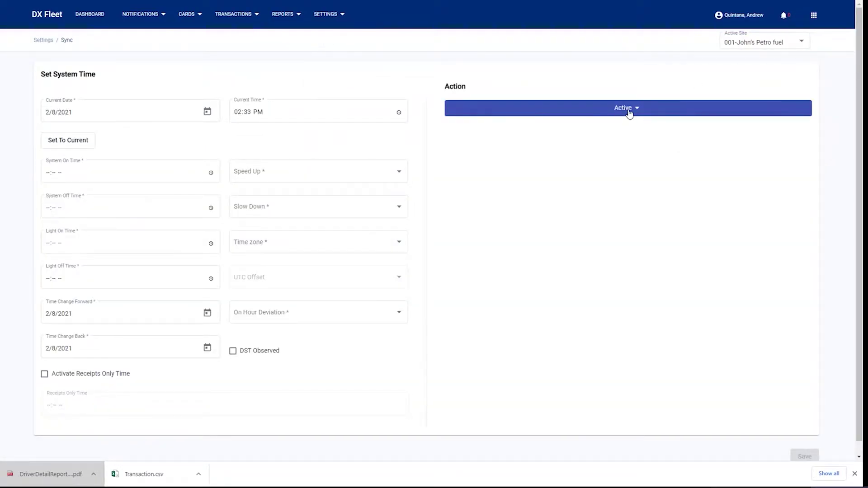
Show the site's Read and Send sync actions with their Site Settings / Global Settings submenus.
left_click(629, 113)
mouse_move(460, 134)
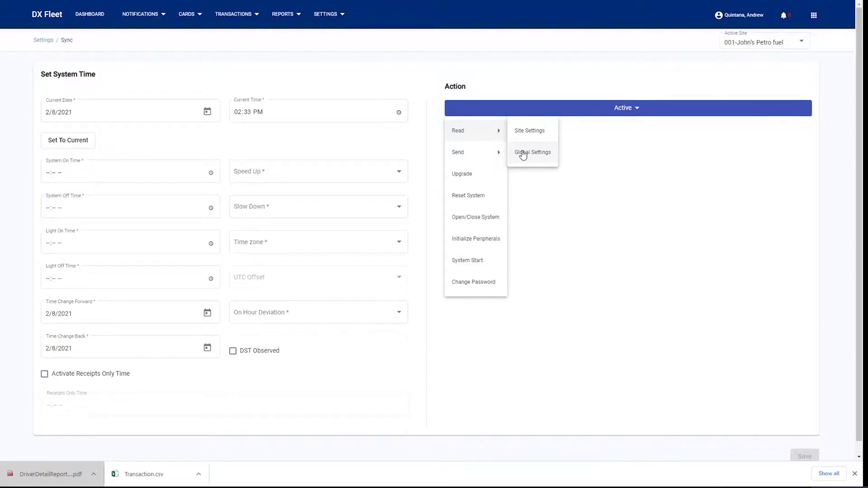
mouse_move(470, 153)
left_click(462, 174)
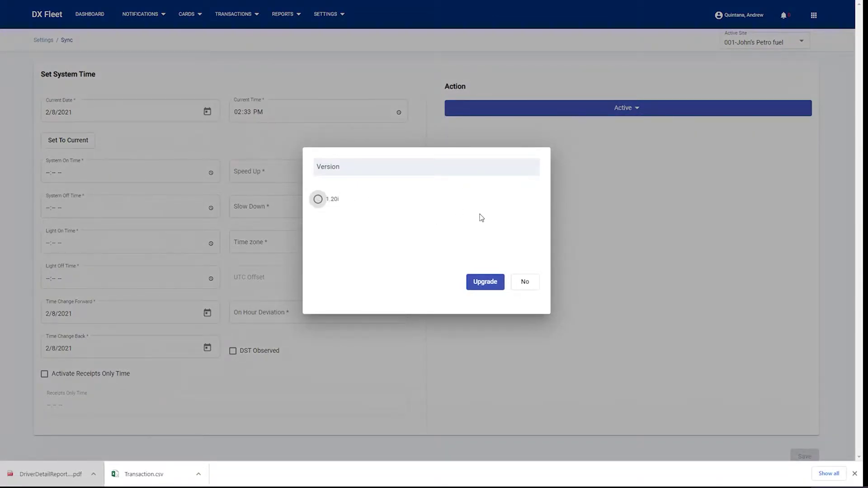
left_click(524, 282)
left_click(499, 110)
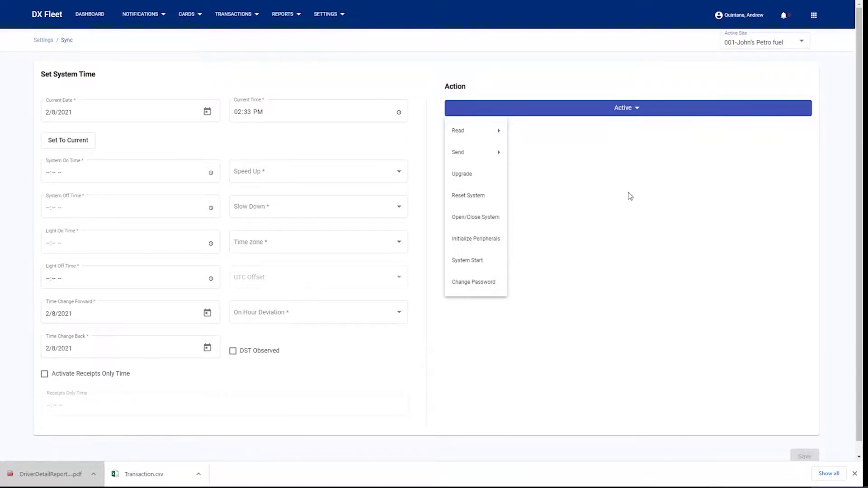
Open the Job Status page and select SUCCESS in the jobs table.
left_click(329, 14)
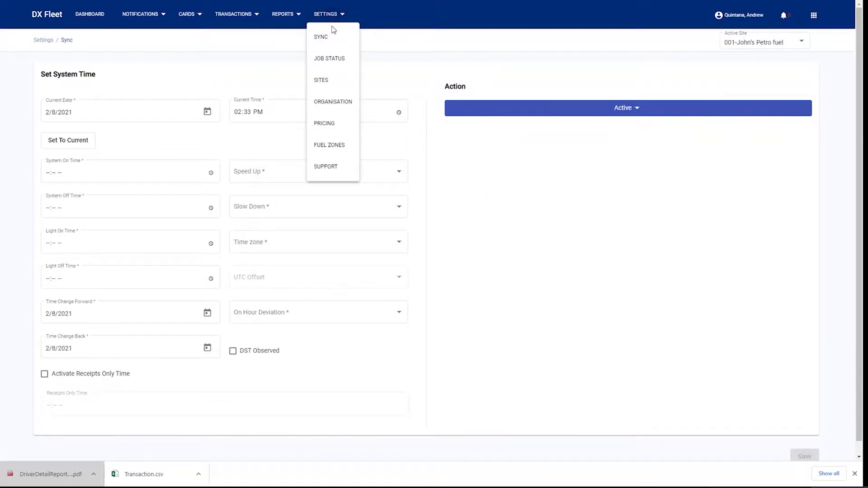
left_click(330, 61)
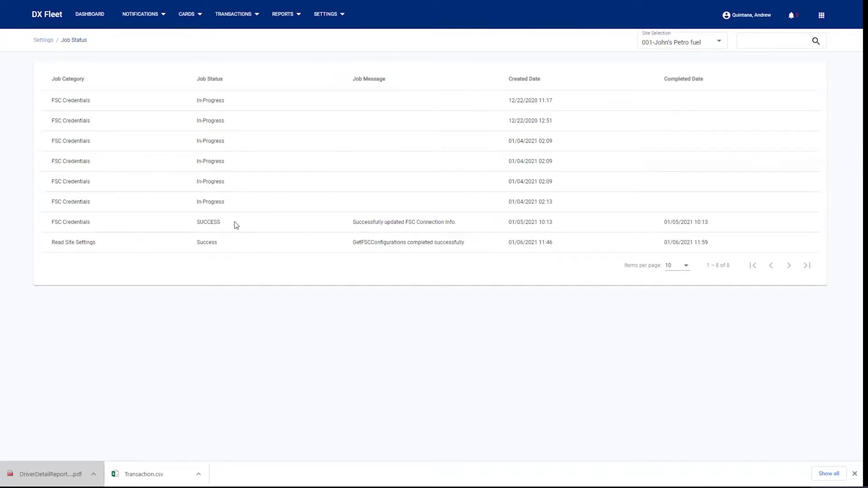
left_click_drag(234, 225, 188, 225)
left_click(326, 15)
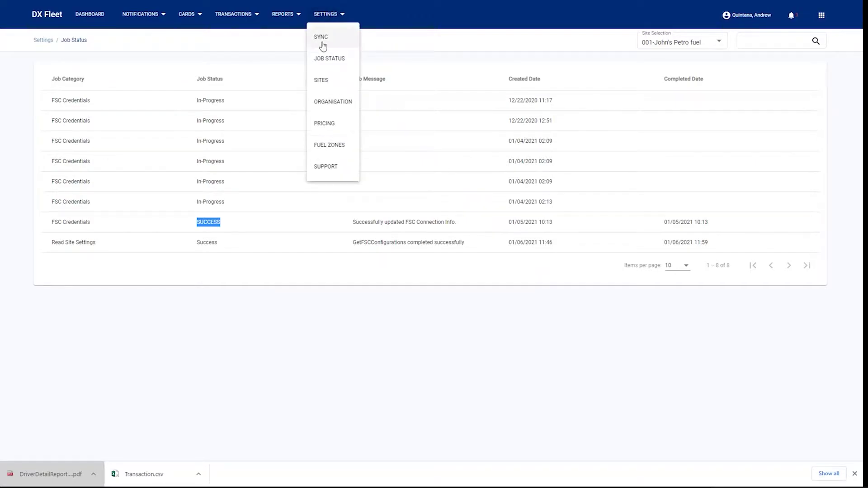
Open the Sites list and reveal the Manage icons for site 001.
left_click(319, 82)
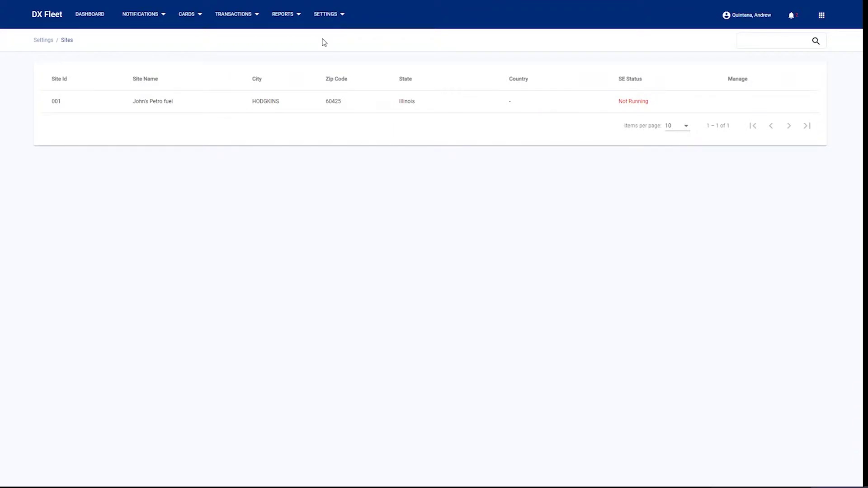
mouse_move(656, 106)
Start site 001's Service Engine, confirming the warning, so its status reads Running.
left_click(756, 104)
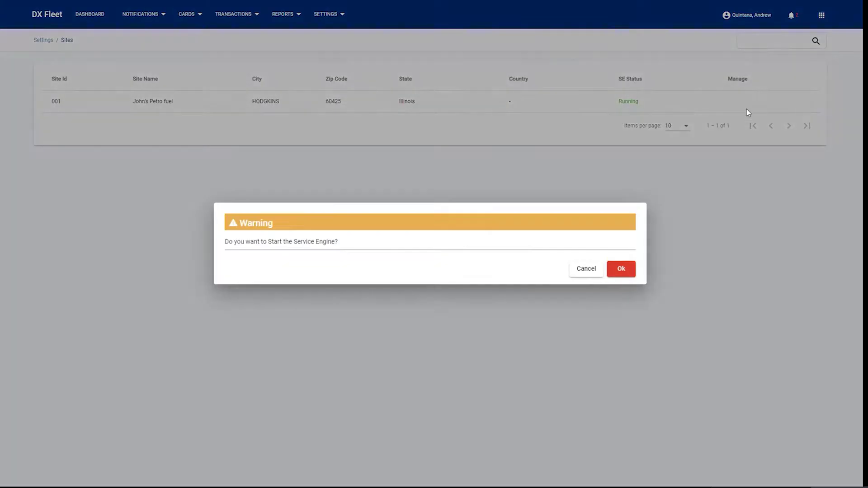
left_click(621, 269)
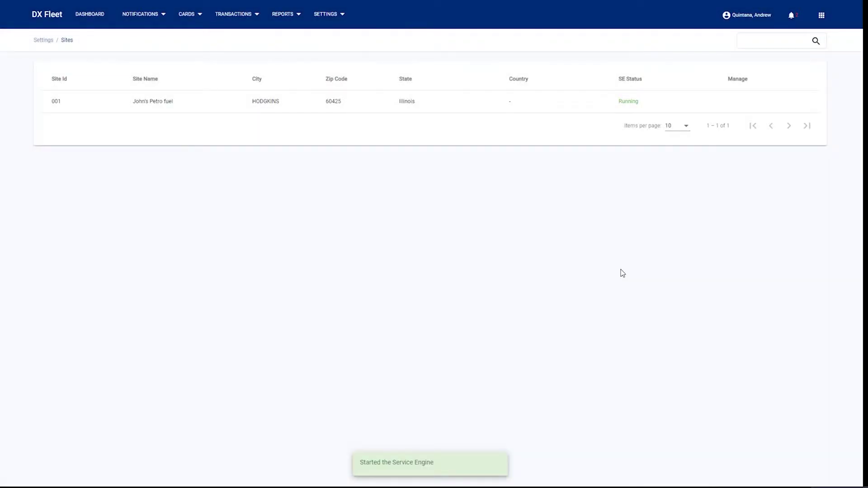
mouse_move(720, 102)
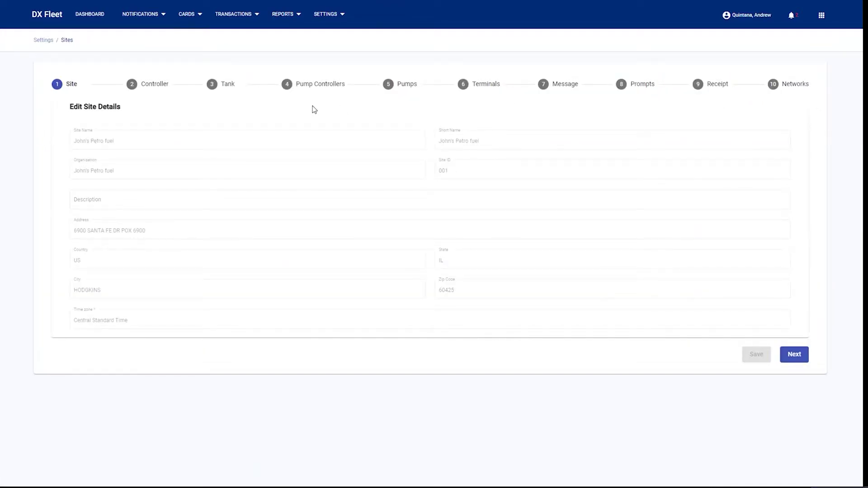
Review the Controller step, then advance to the Tank step's empty Add Tank Details form.
left_click(152, 88)
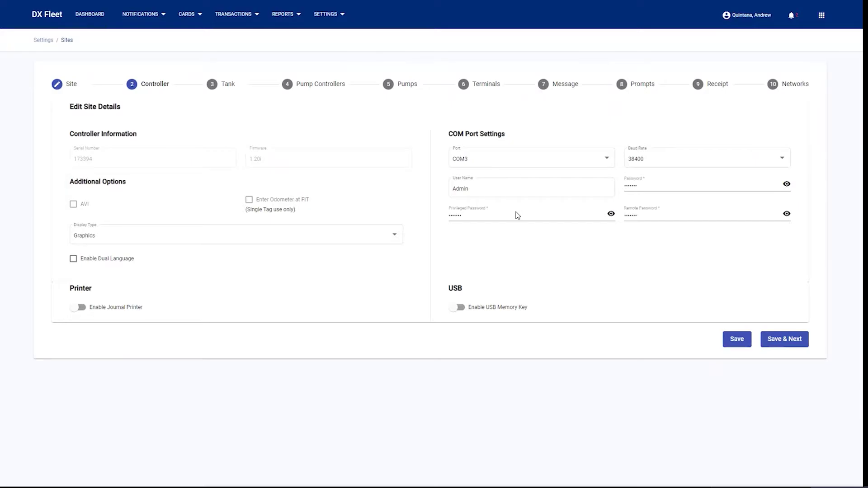
left_click(223, 87)
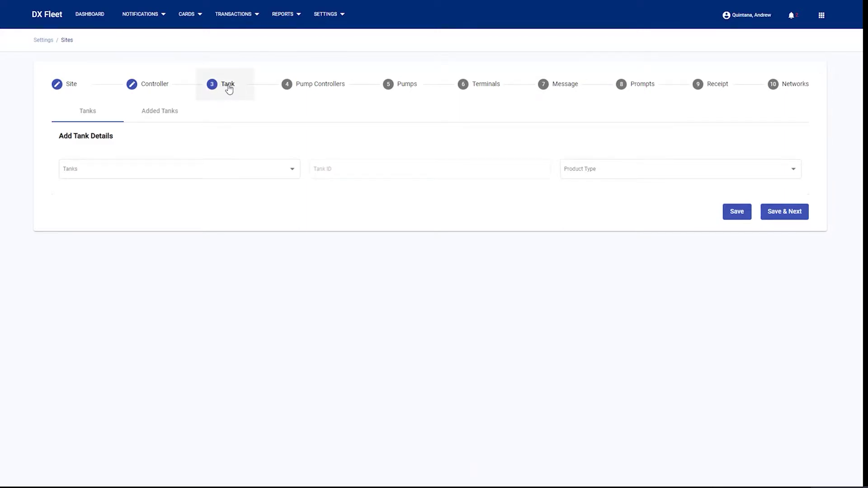
Review the eight added tanks, then advance to the Pump Controllers step.
left_click(240, 177)
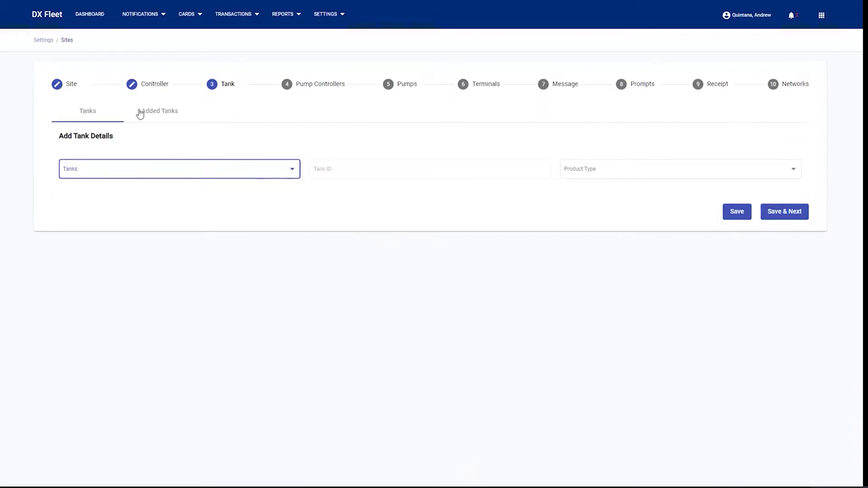
left_click(161, 115)
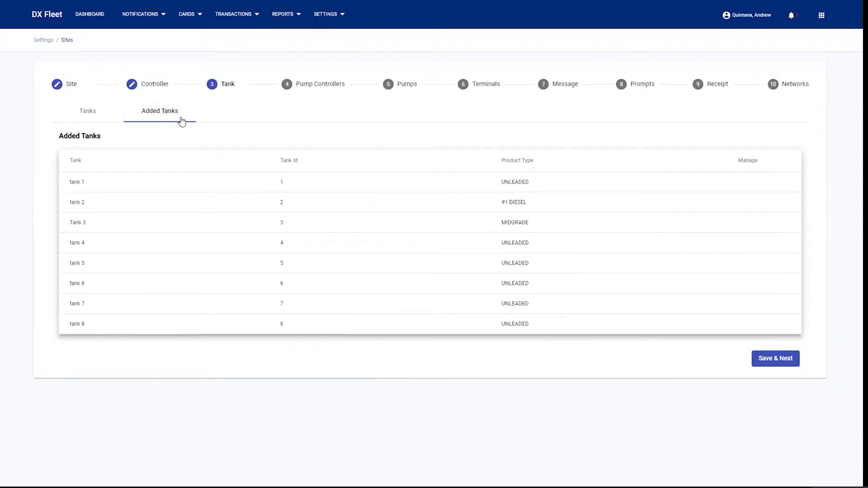
left_click(317, 92)
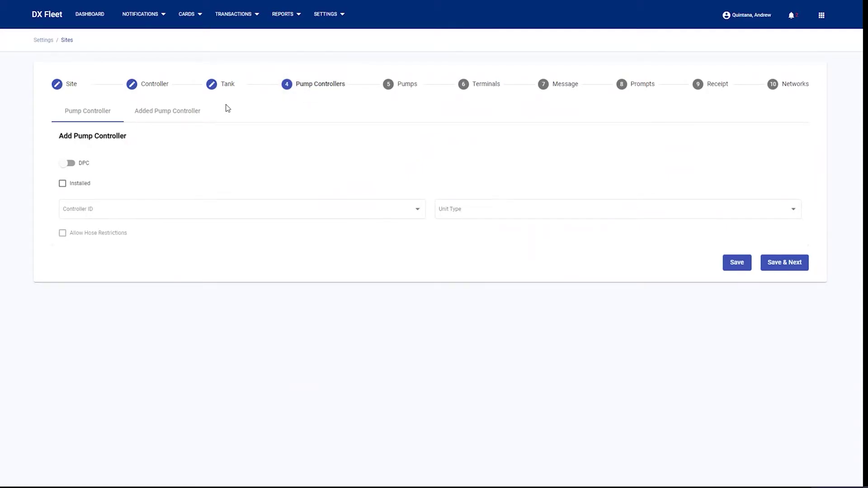
Review added pump controller 1 (unit type PCT), then move to the Pumps step.
left_click(174, 112)
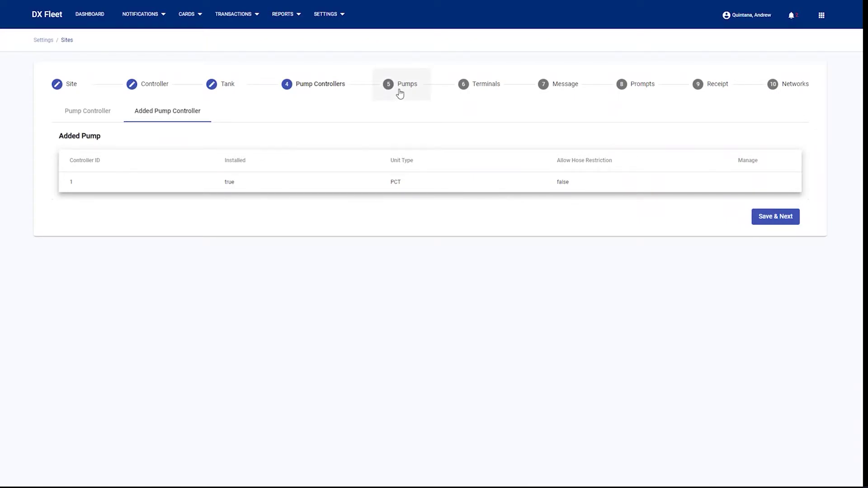
left_click(400, 92)
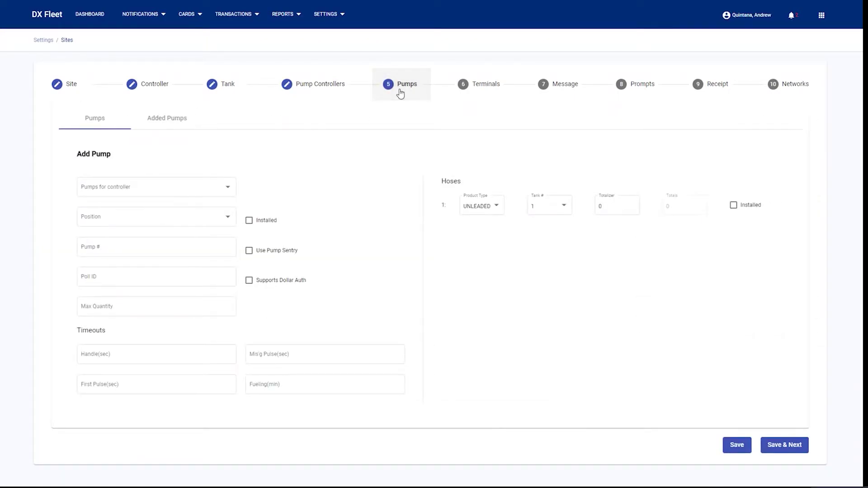
List the Added Pumps, showing two installed pumps on controller 1.
left_click(169, 116)
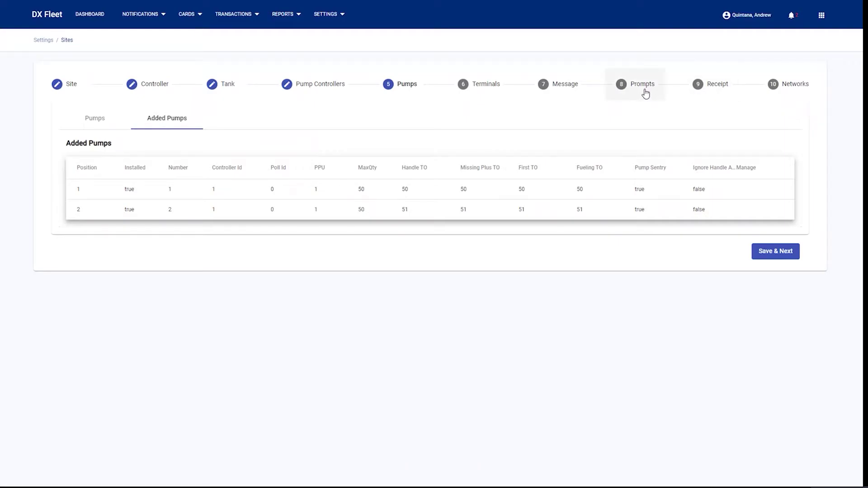
Go to step 7 Message, listing display messages like SYSTEM OUT OF SERVICE.
left_click(568, 88)
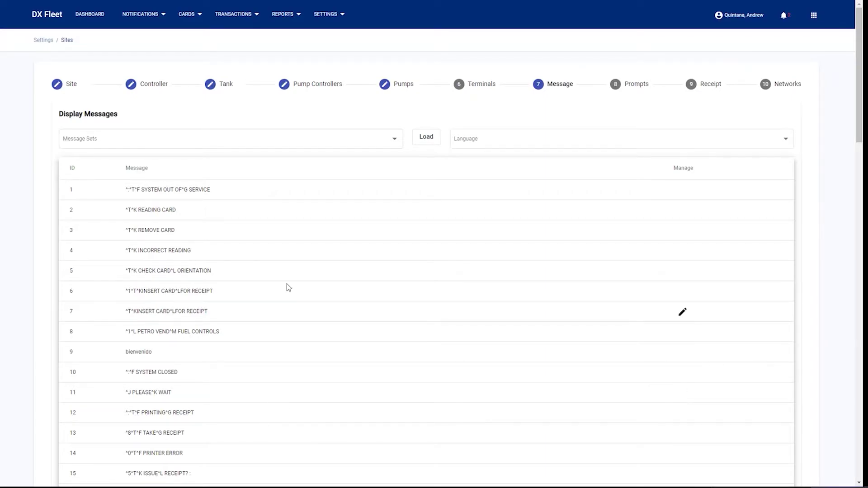
Open Organisation settings and view the product Type tab, listing 01 UNLEADED to 08 OFF RD DSL.
left_click(327, 21)
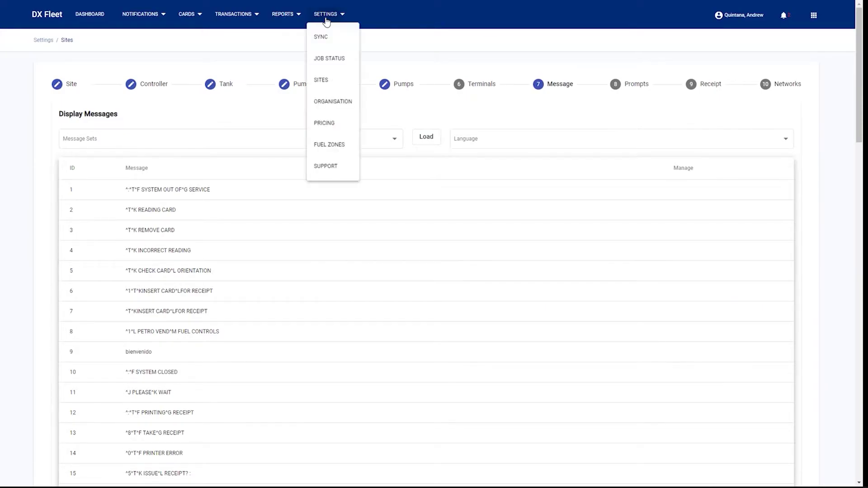
left_click(334, 103)
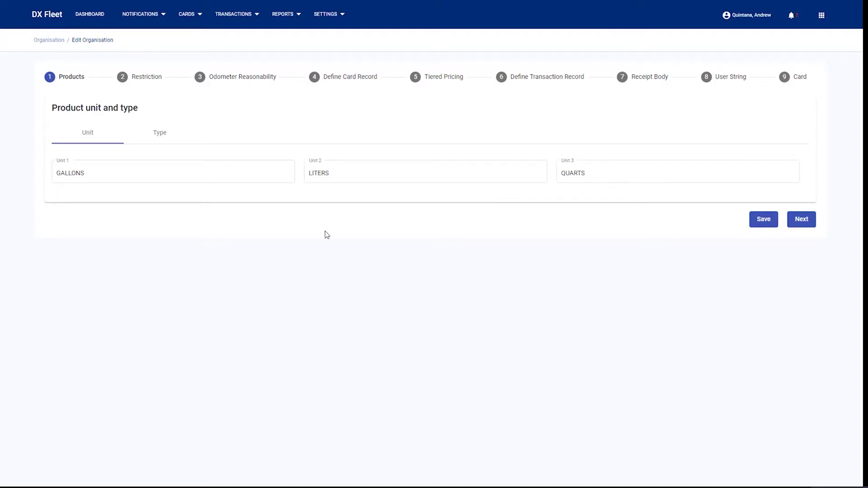
left_click(179, 137)
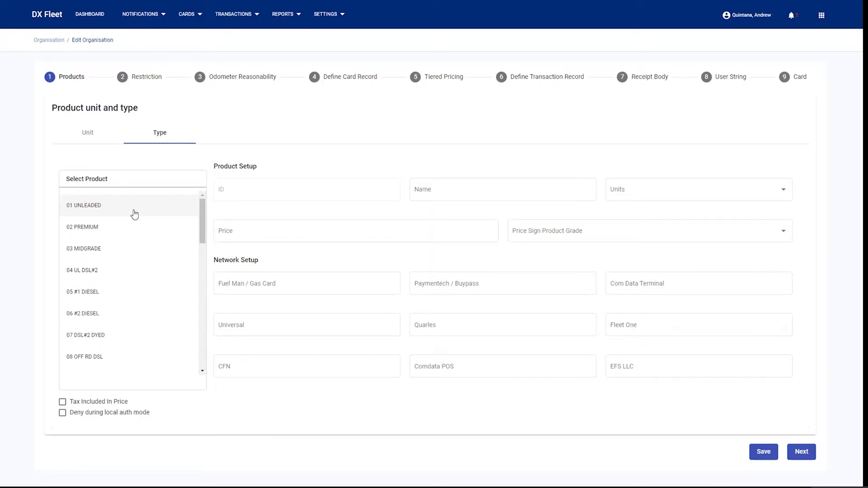
Go to the Restriction step, showing Product Restriction with all product codes unchecked.
left_click(146, 86)
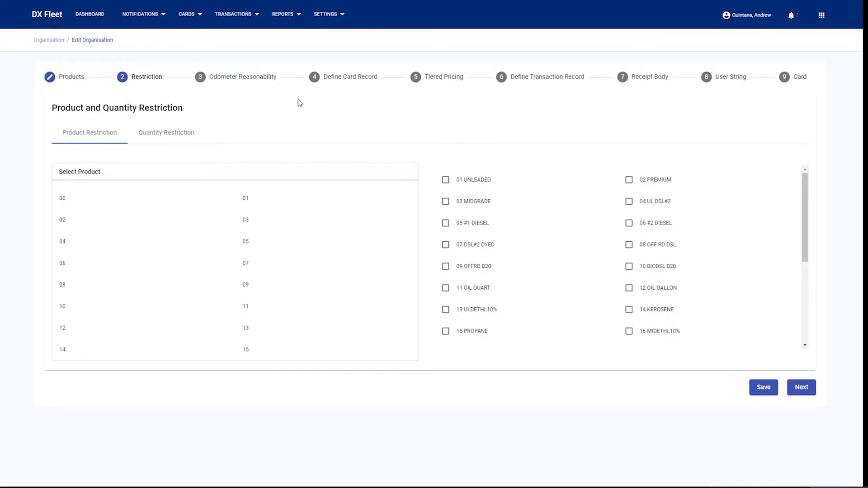
Go to the Define Card Record step of the Edit Organisation wizard.
left_click(340, 80)
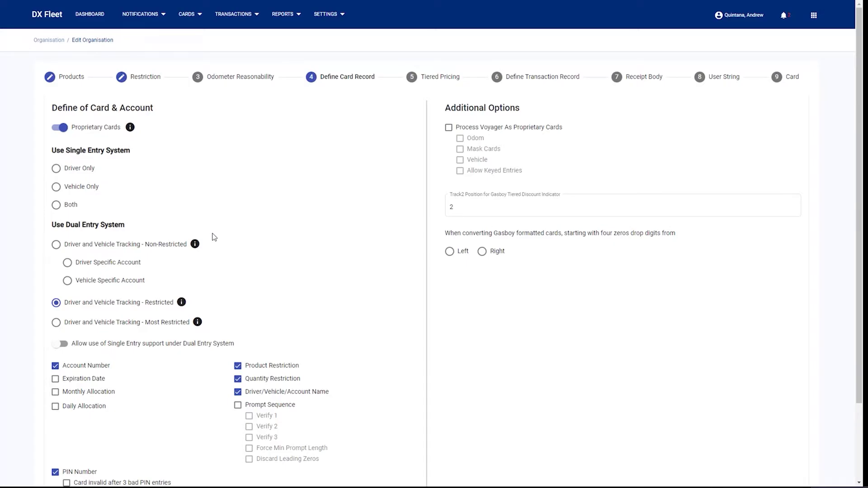
scroll(254, 235, "down", 2)
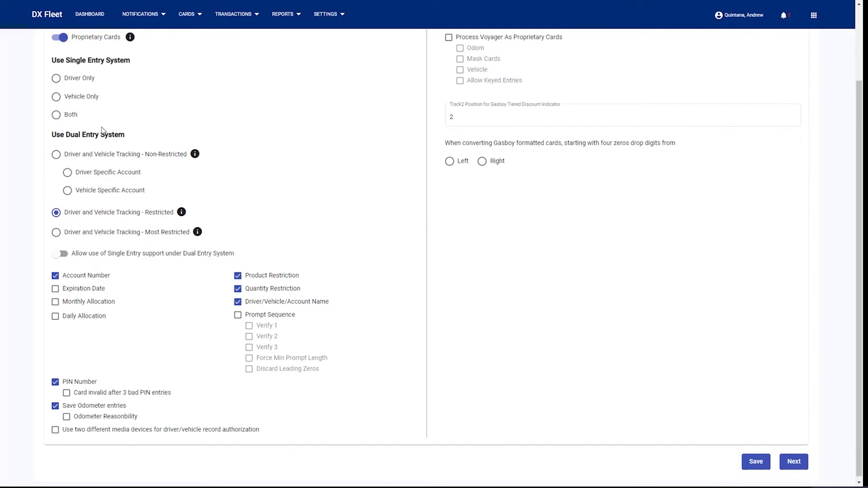
Toggle PIN Number off and back on, then save the Define Card Record settings.
scroll(313, 320, "down", 1)
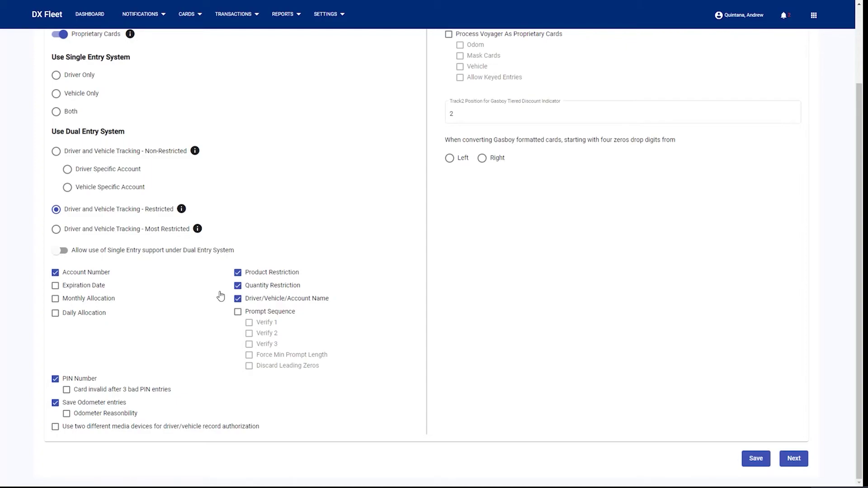
left_click(55, 379)
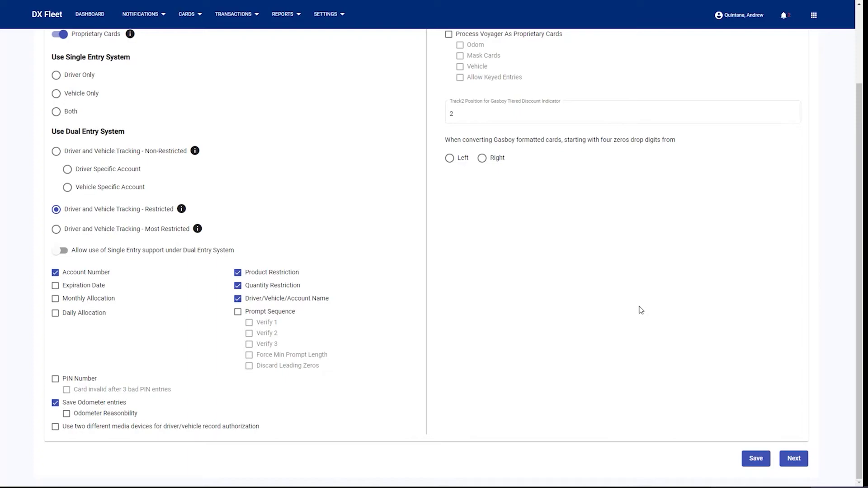
left_click(80, 380)
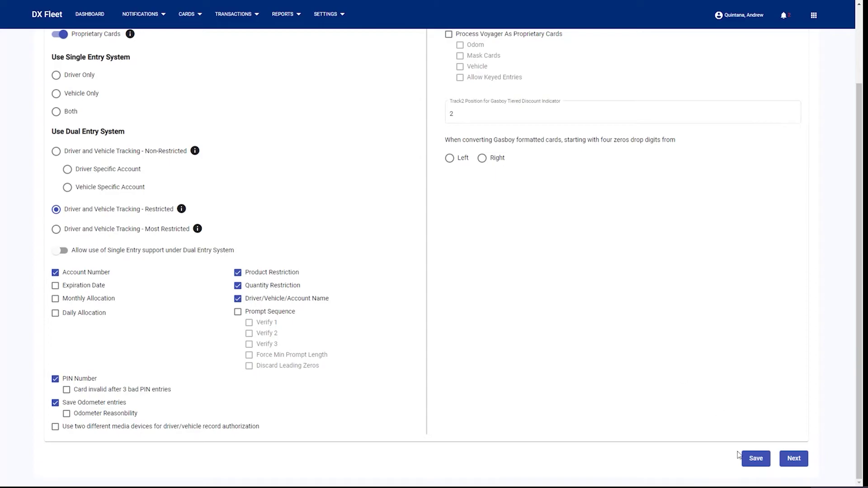
left_click(769, 464)
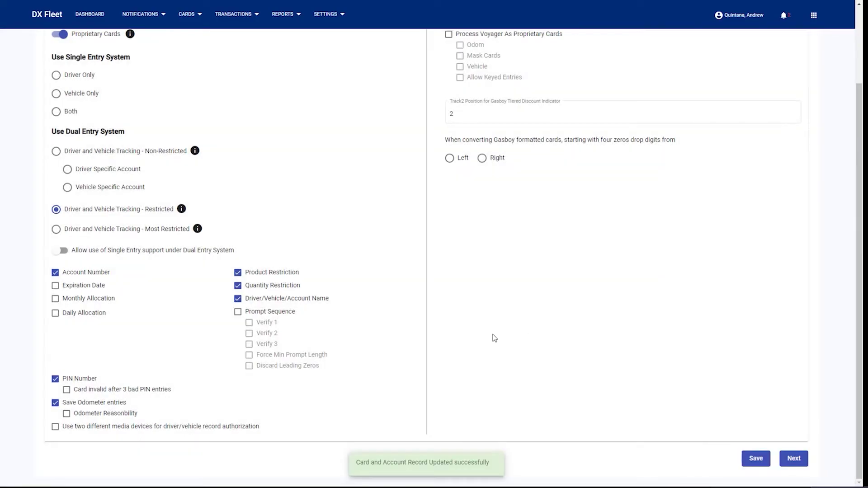
Reopen Settings > Organisation to restart the Edit Organisation wizard.
left_click(329, 14)
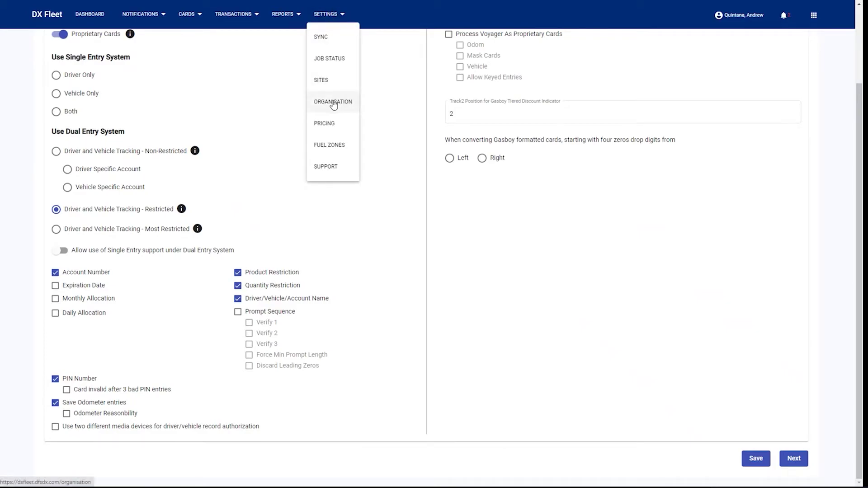
scroll(736, 151, "up", 2)
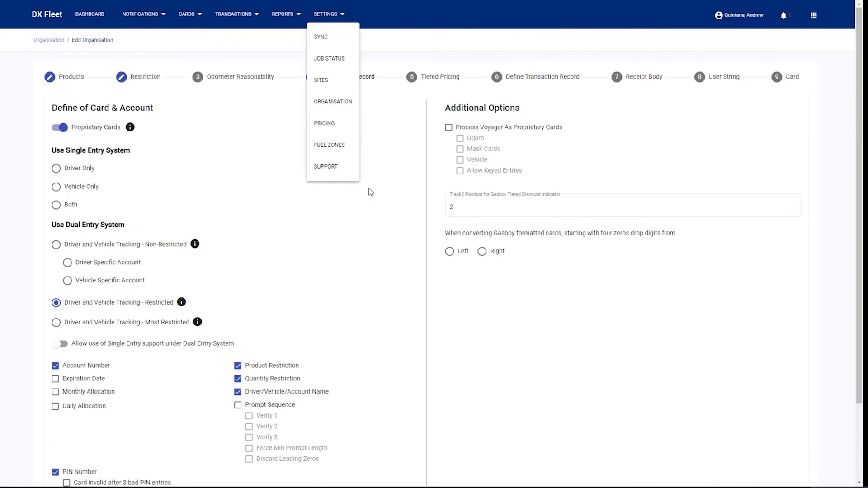
left_click(374, 192)
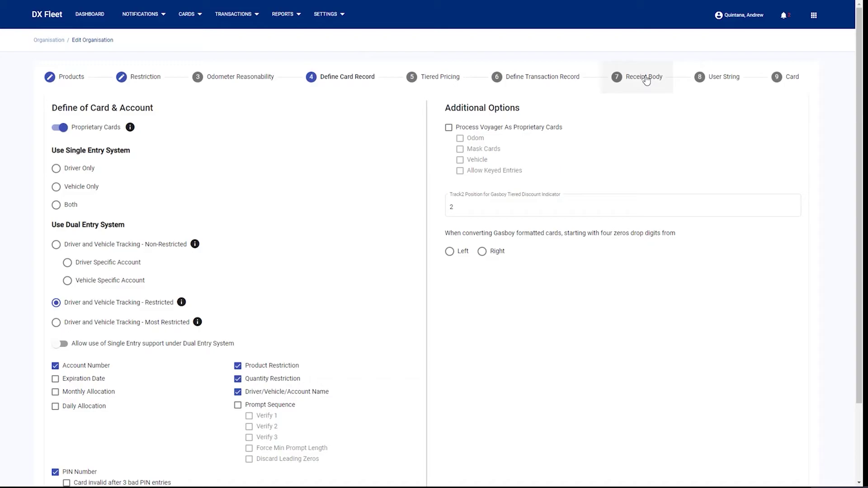
Step through Receipt Body to the User String step of the organisation wizard.
left_click(647, 81)
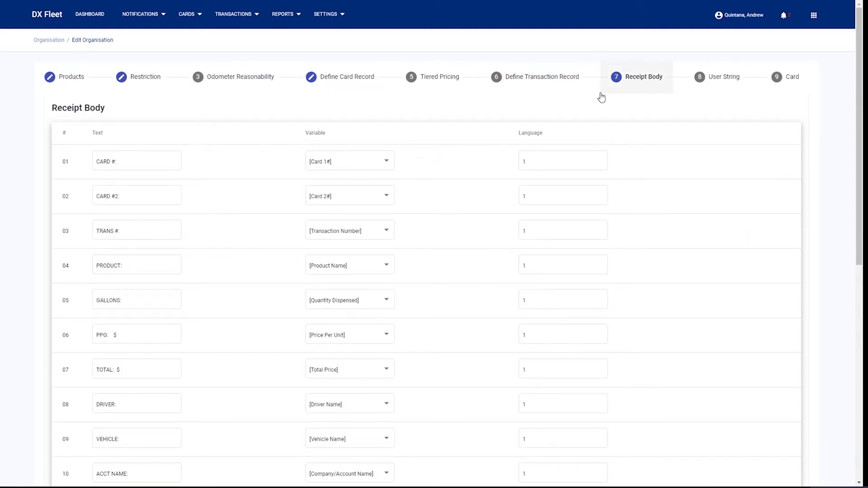
left_click(723, 84)
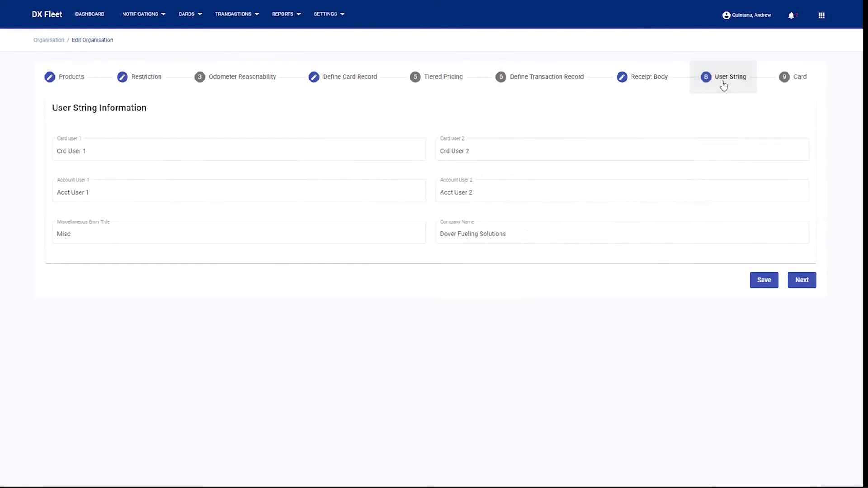
left_click(171, 144)
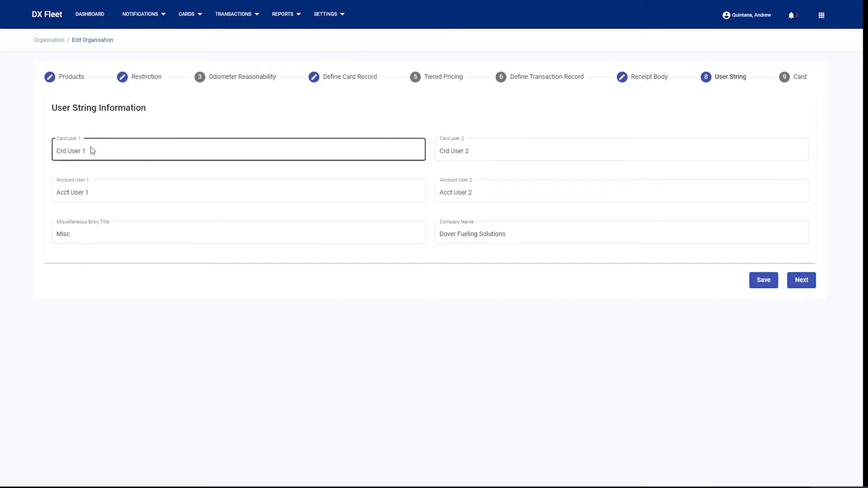
left_click_drag(94, 150, 43, 151)
left_click(125, 149)
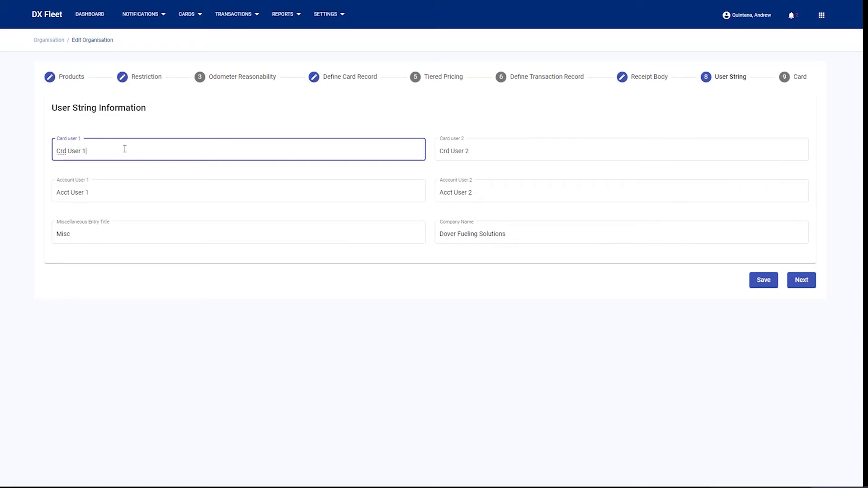
left_click_drag(122, 148, 35, 150)
left_click(105, 152)
left_click_drag(114, 153, 54, 152)
left_click_drag(480, 149, 427, 155)
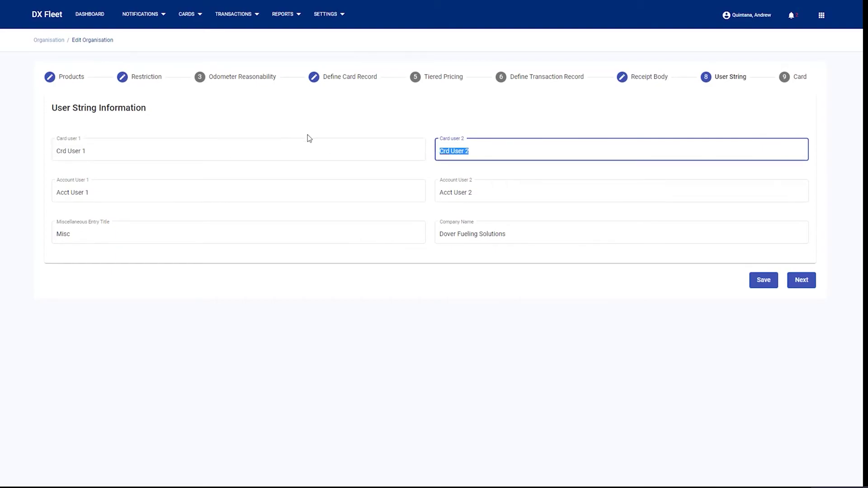
Open Settings > Pricing and start editing the UNLEADED price field.
left_click(320, 22)
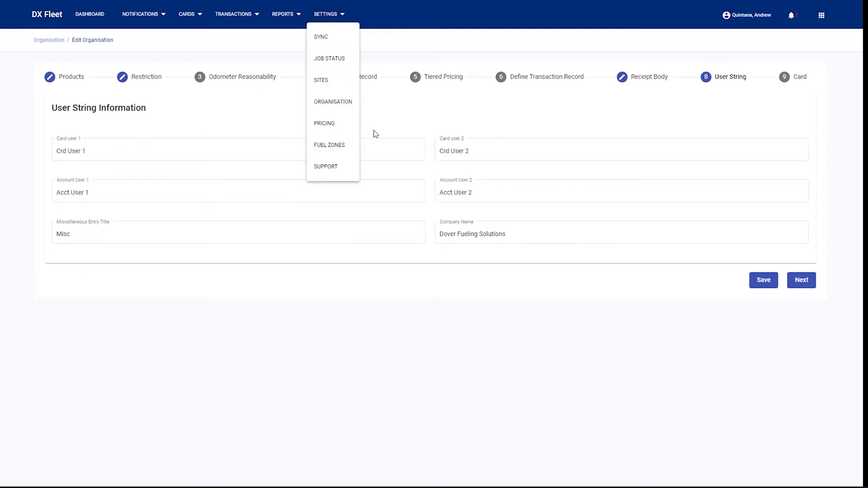
left_click(326, 123)
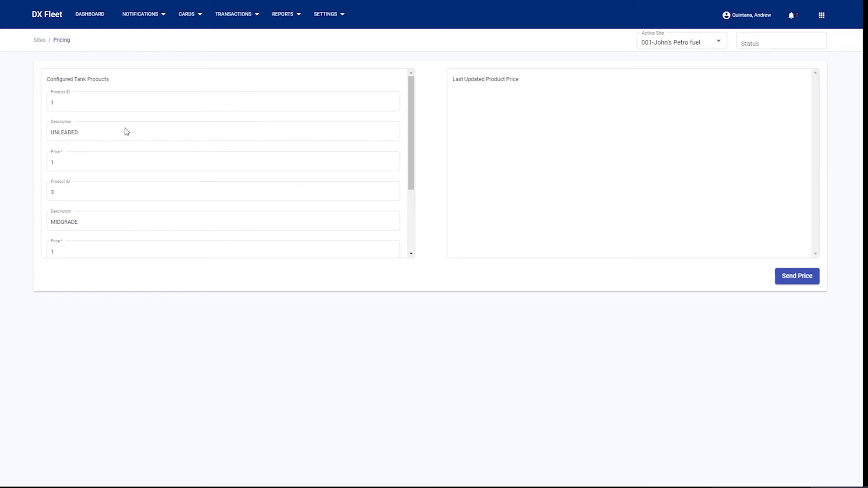
left_click(100, 163)
left_click(98, 164)
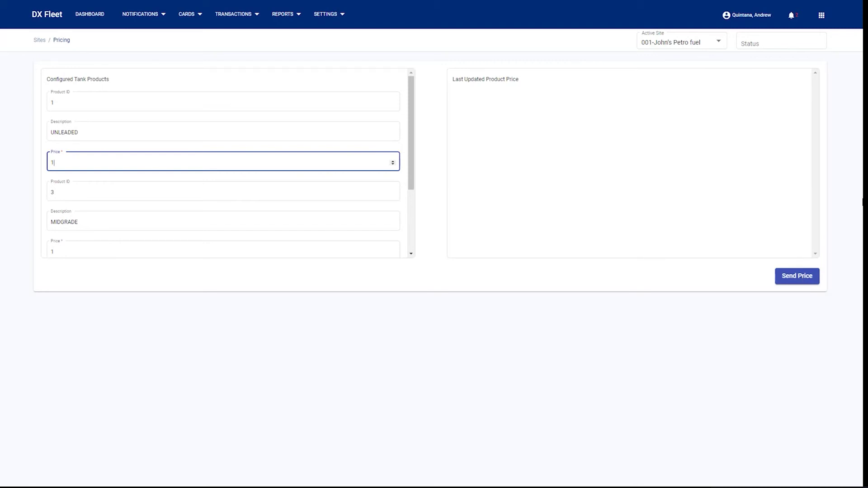
Open Settings > Fuel Zones and start creating a new fuel zone.
left_click(327, 17)
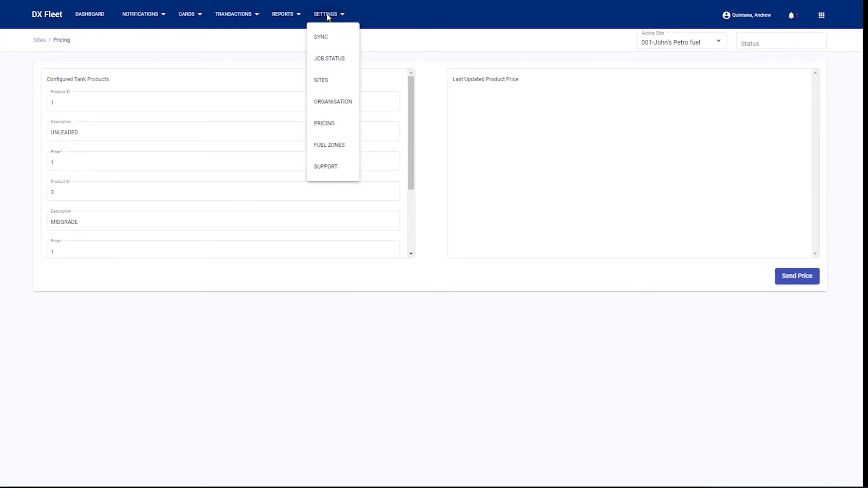
left_click(325, 150)
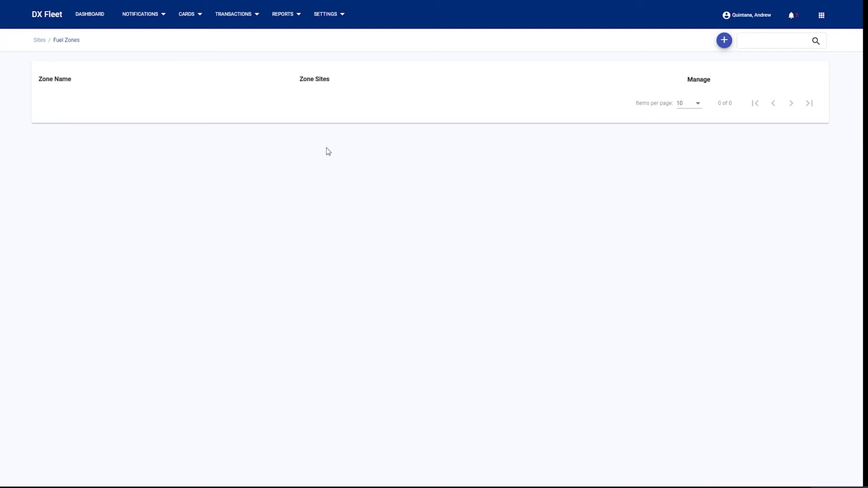
left_click(724, 41)
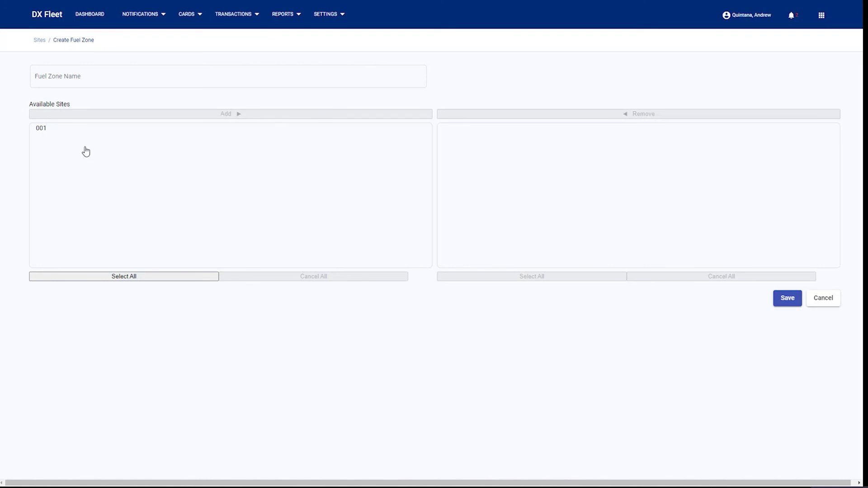
left_click(330, 18)
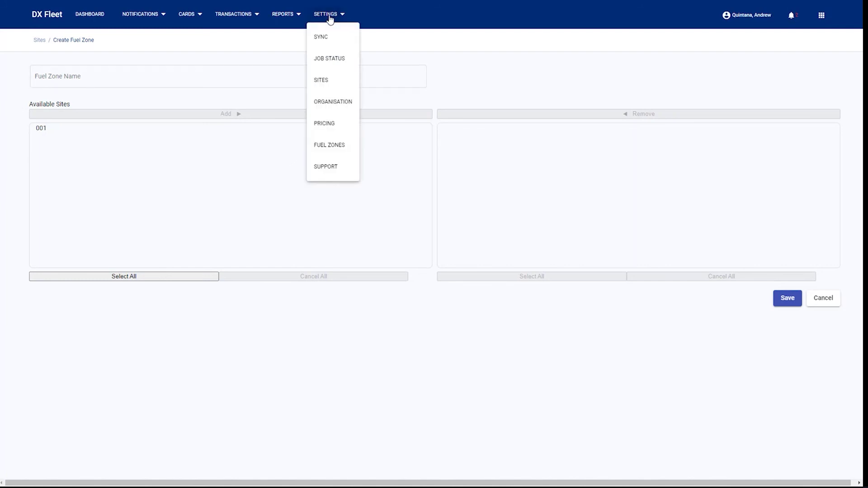
left_click(391, 15)
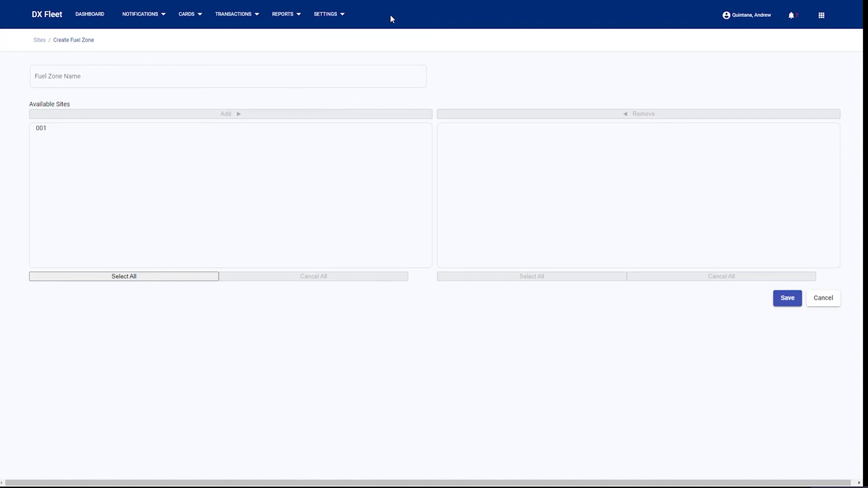